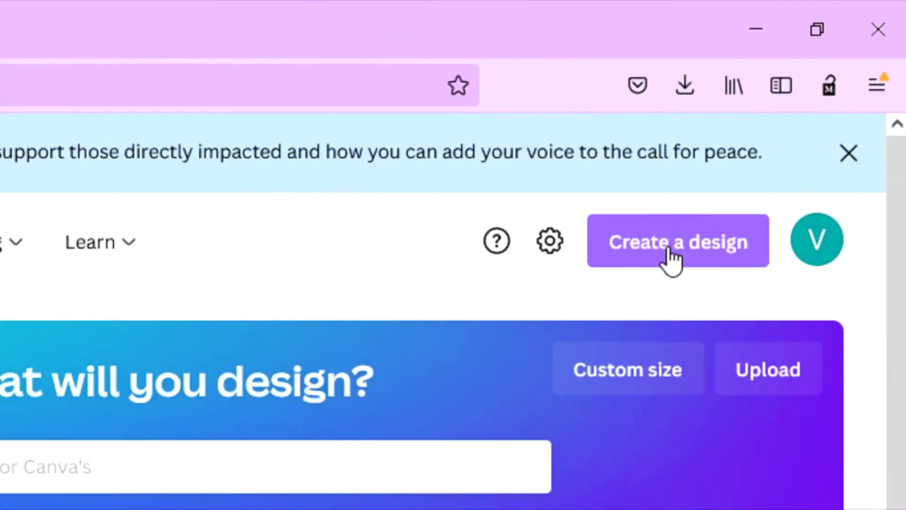
Start a new design from the recent 1920 × 1080 px custom size.
click(669, 251)
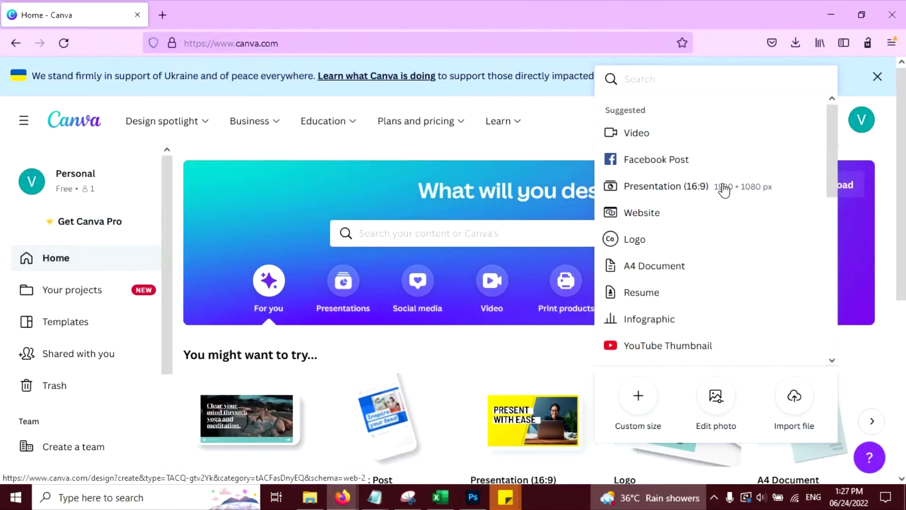
scroll(728, 253, down, 10)
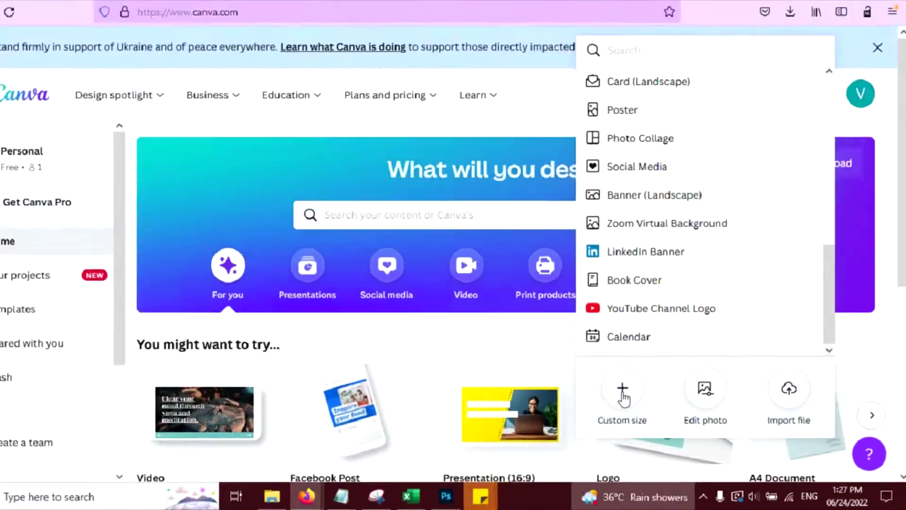
click(639, 396)
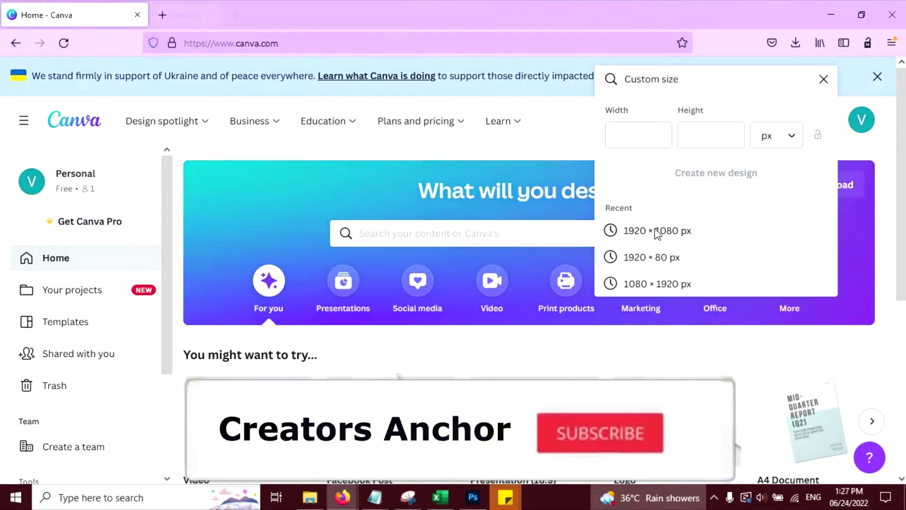
click(401, 267)
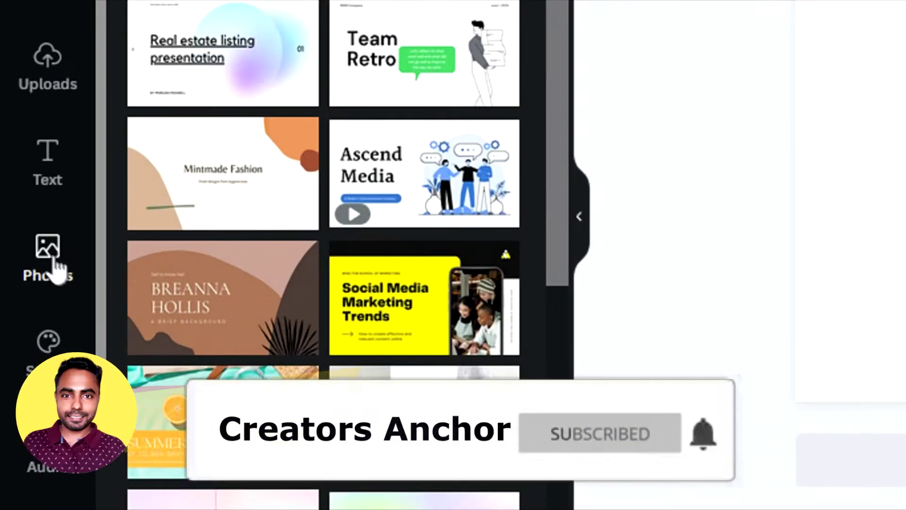
Search the stock photos for 'Water color paint background'.
click(30, 315)
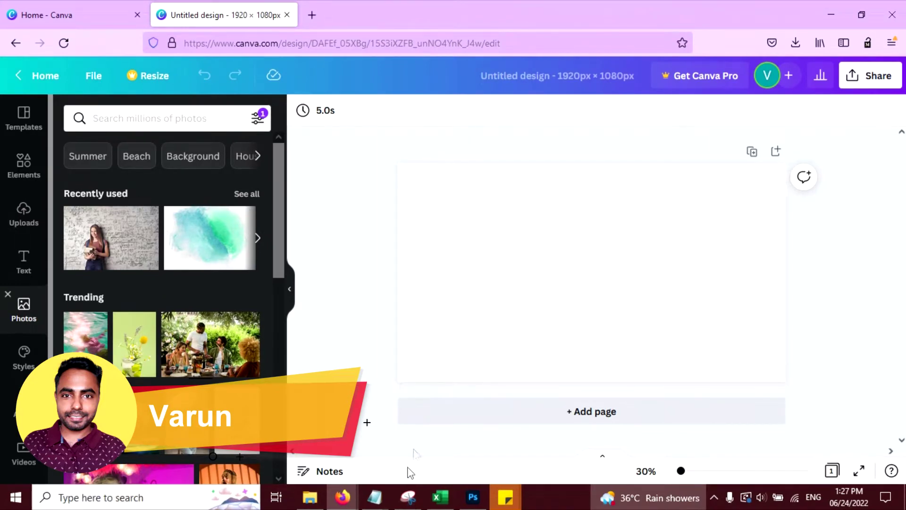
mouse_move(390, 496)
click(111, 119)
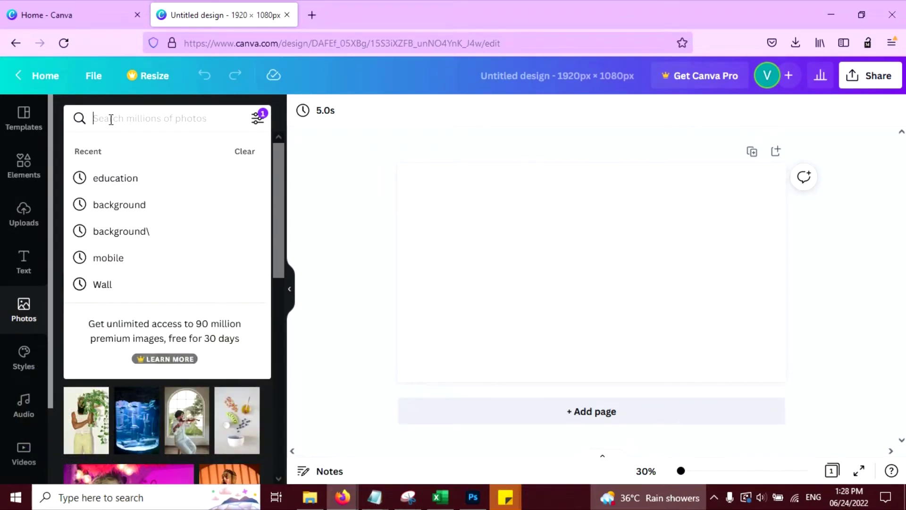
text(Water color paint background)
drag(130, 119, 180, 123)
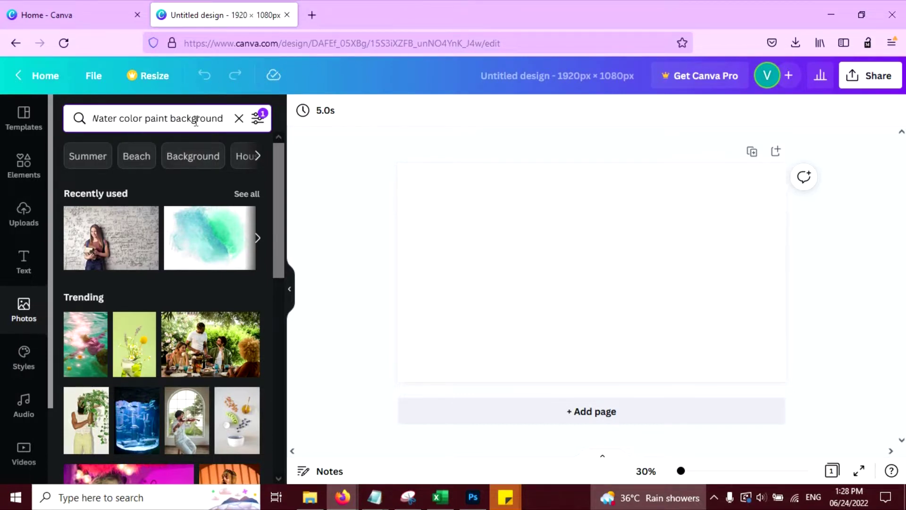
key(Return)
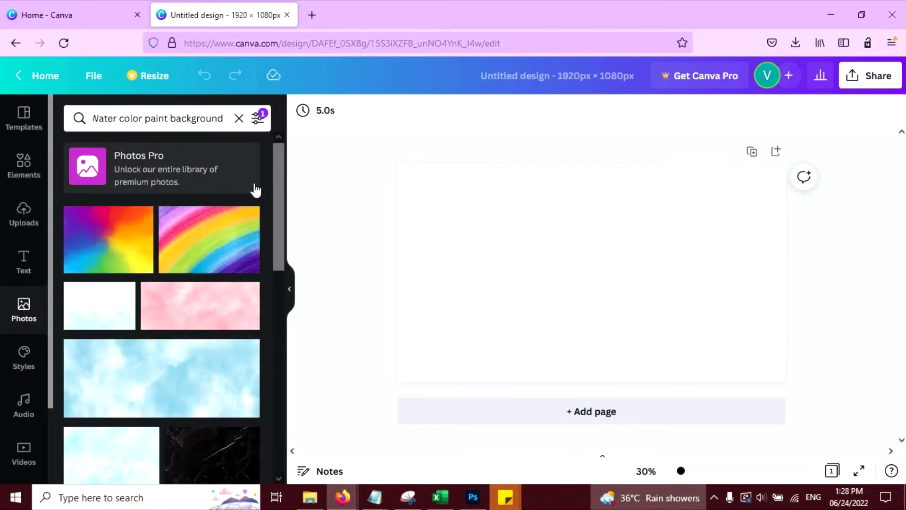
scroll(203, 265, down, 10)
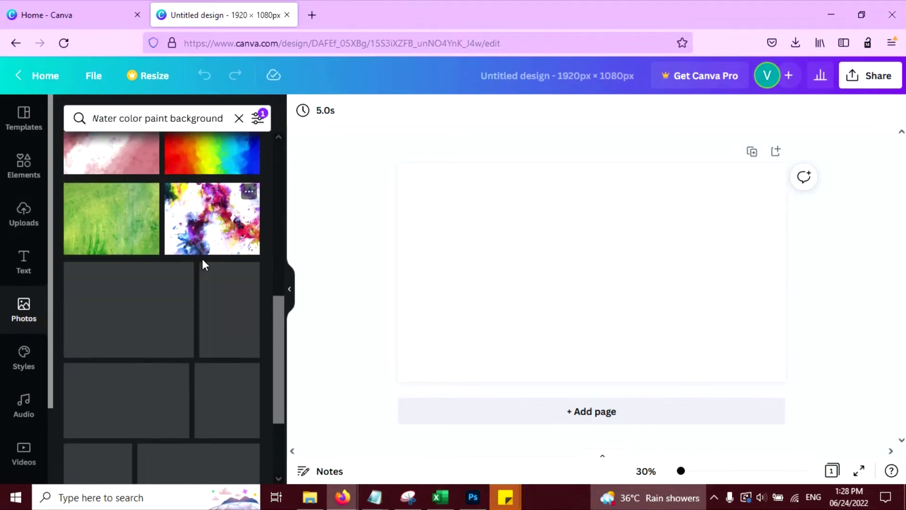
scroll(202, 265, down, 5)
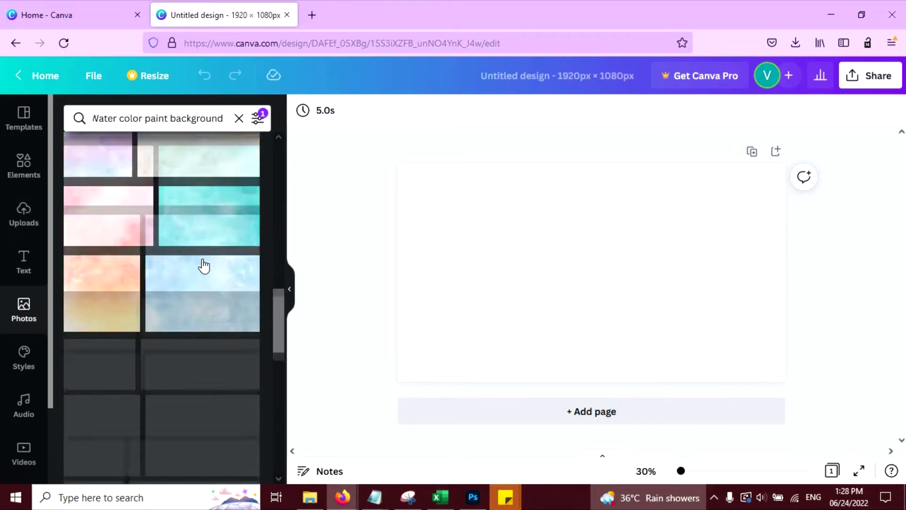
scroll(133, 379, up, 15)
Add the blue watercolour cloud photo and stretch it to fill the whole page.
click(150, 357)
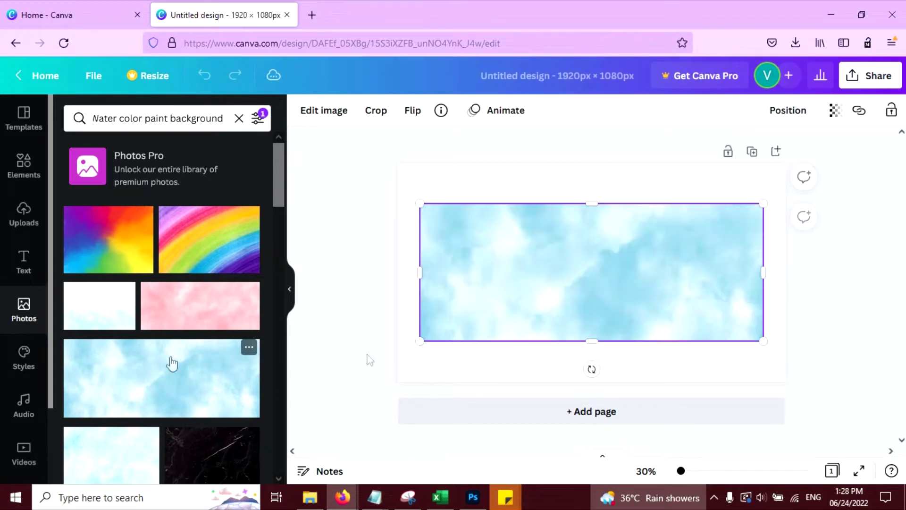
drag(597, 274, 568, 216)
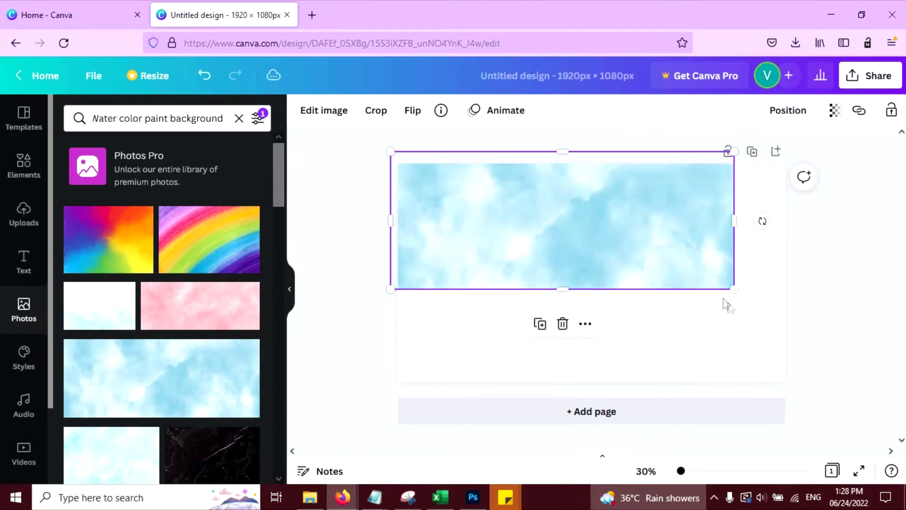
drag(730, 289, 896, 371)
drag(391, 372, 330, 419)
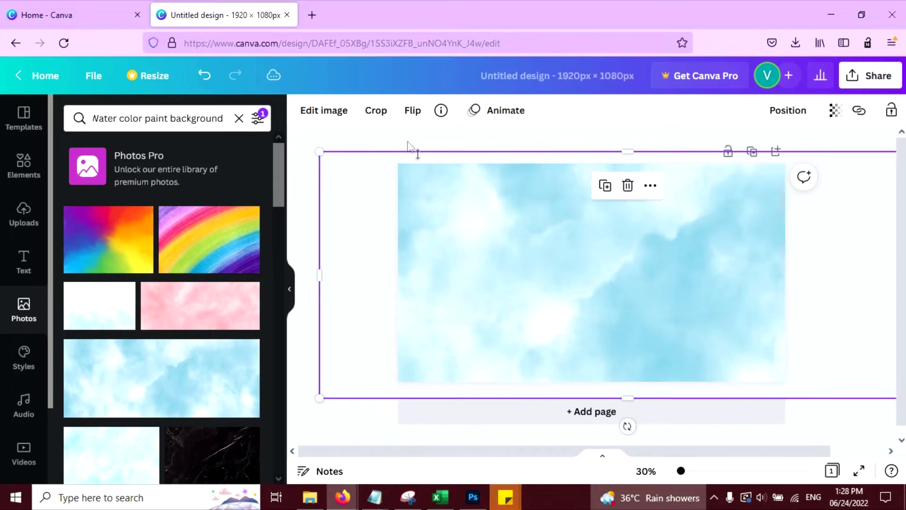
click(407, 140)
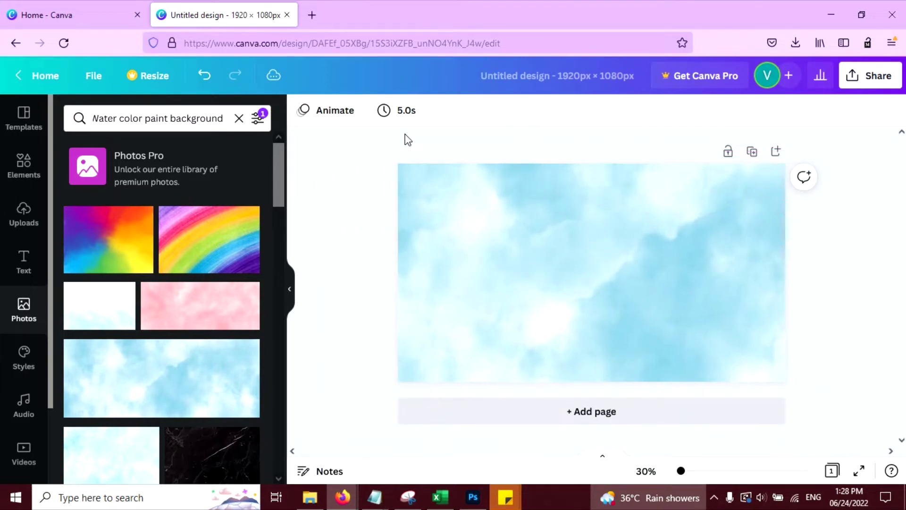
click(559, 254)
click(24, 118)
click(20, 222)
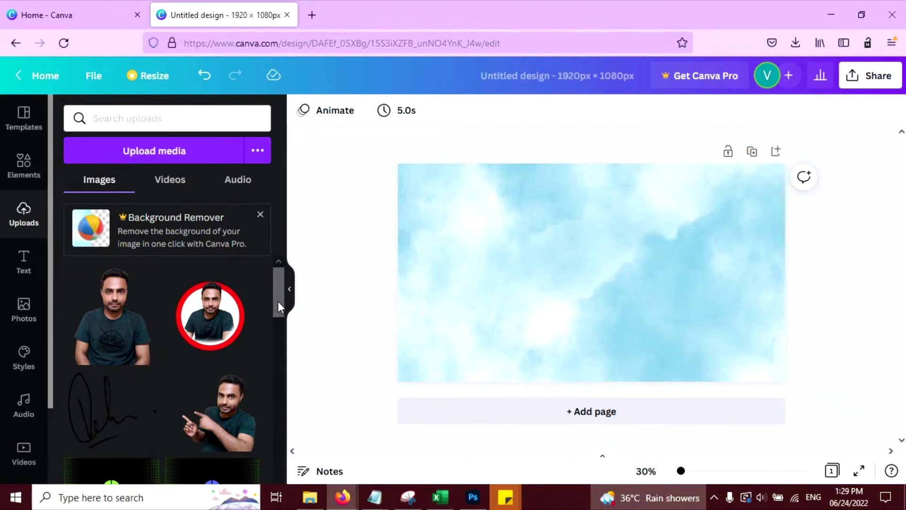
Place the seated woman cut-out from Uploads on the background, enlarged just left of centre.
drag(279, 306, 269, 447)
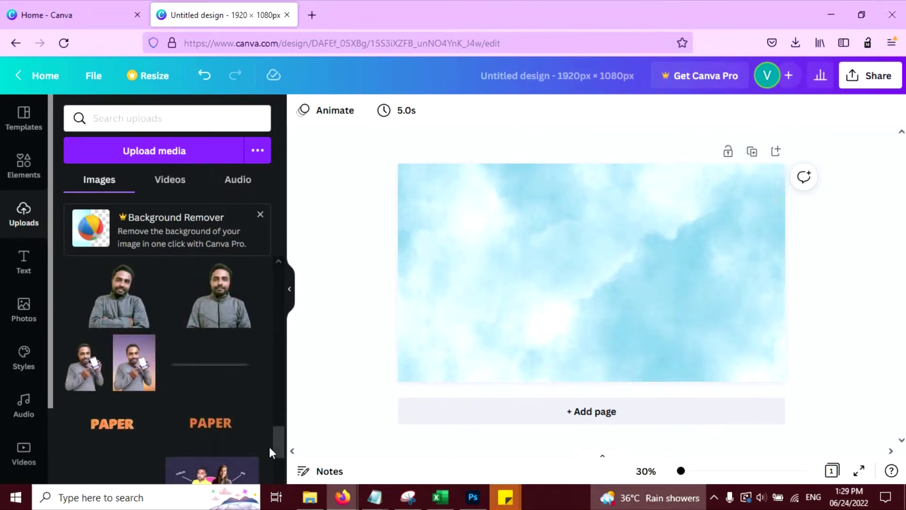
scroll(268, 448, down, 10)
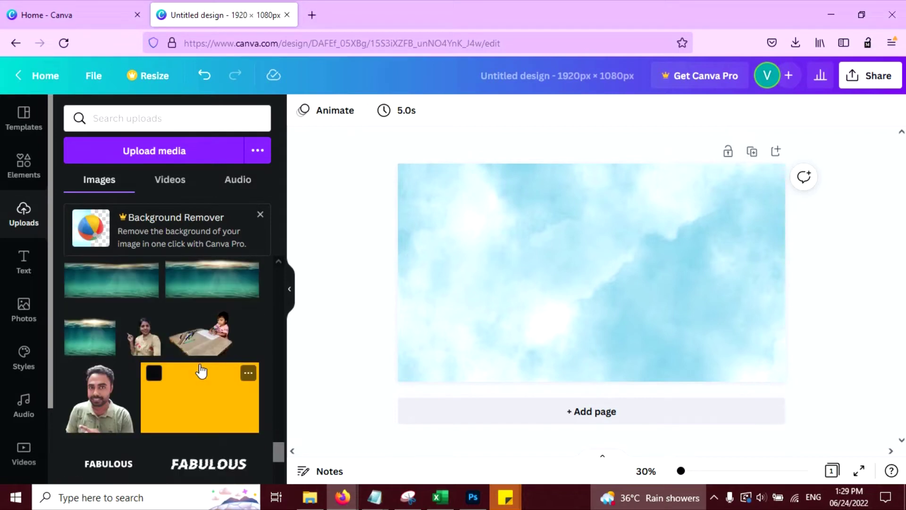
scroll(201, 371, down, 10)
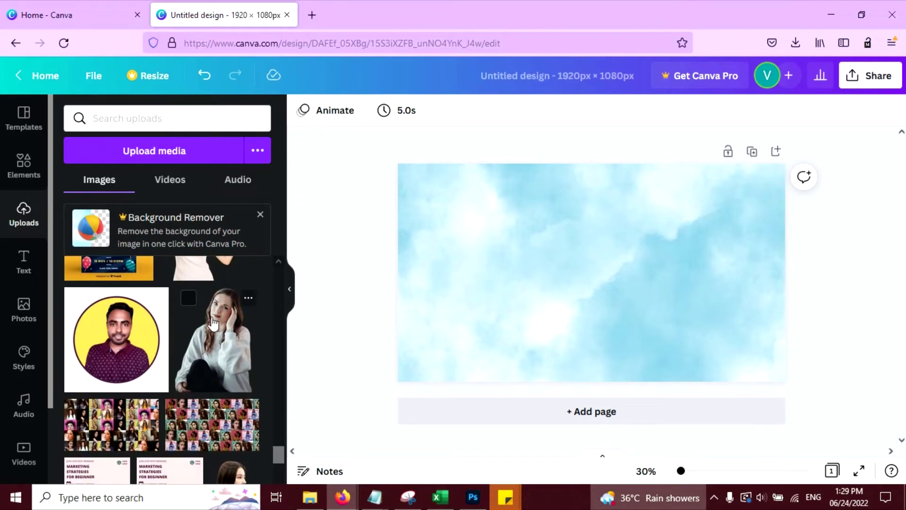
drag(213, 325, 514, 302)
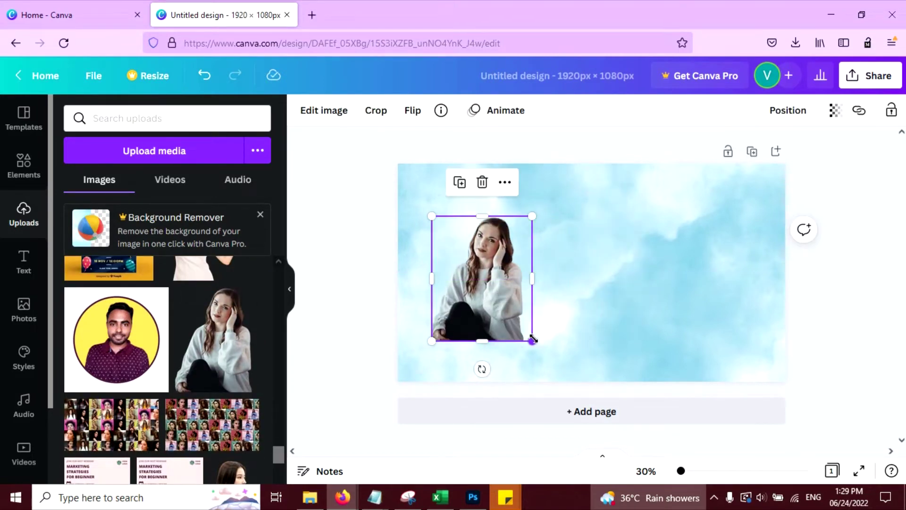
drag(533, 339, 552, 368)
drag(493, 293, 502, 297)
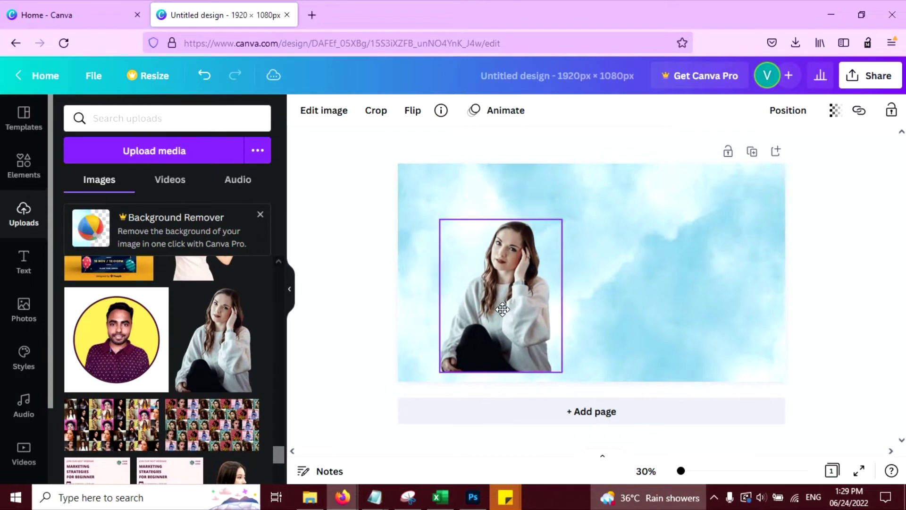
click(305, 236)
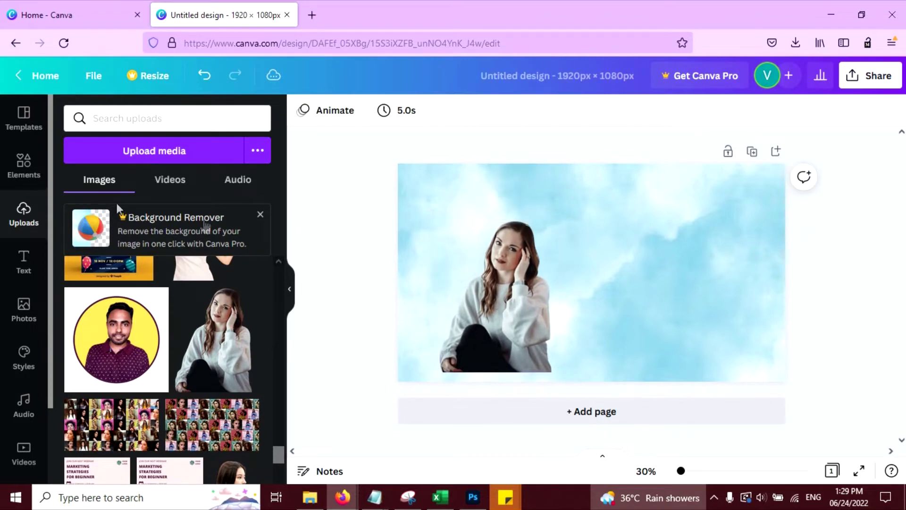
Search Elements for 'Wings' and place the white feathered wings over the woman.
click(33, 184)
click(137, 120)
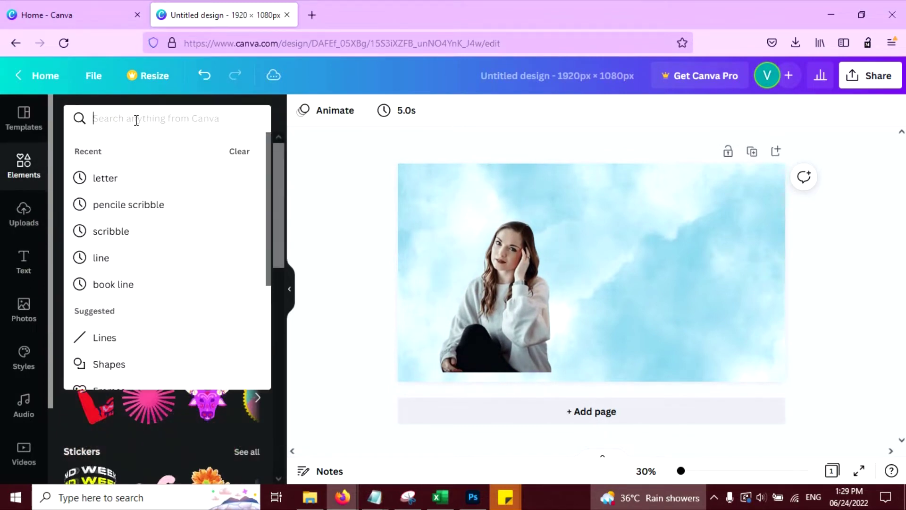
text(Wing)
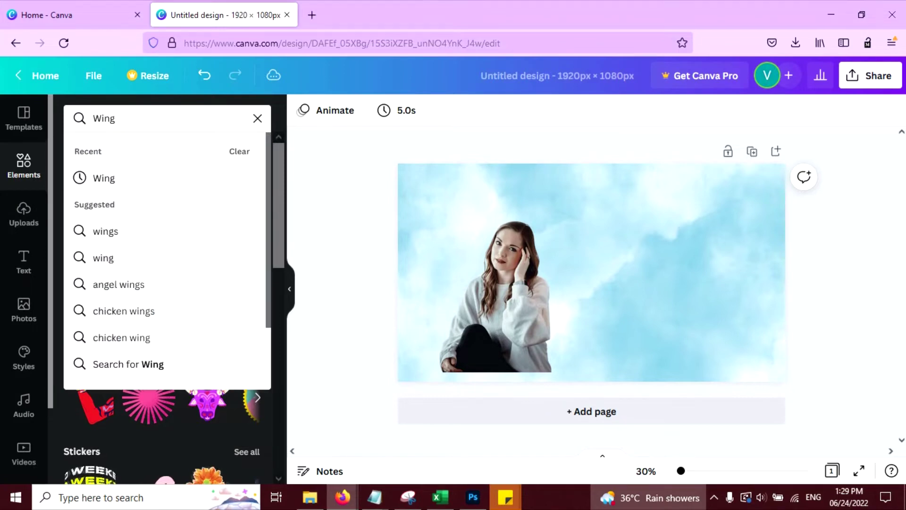
text(s)
key(Return)
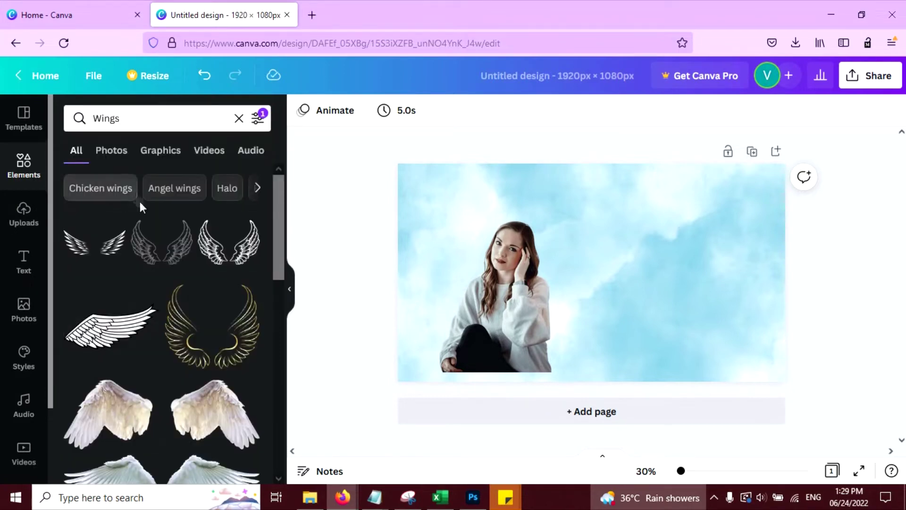
scroll(140, 201, down, 5)
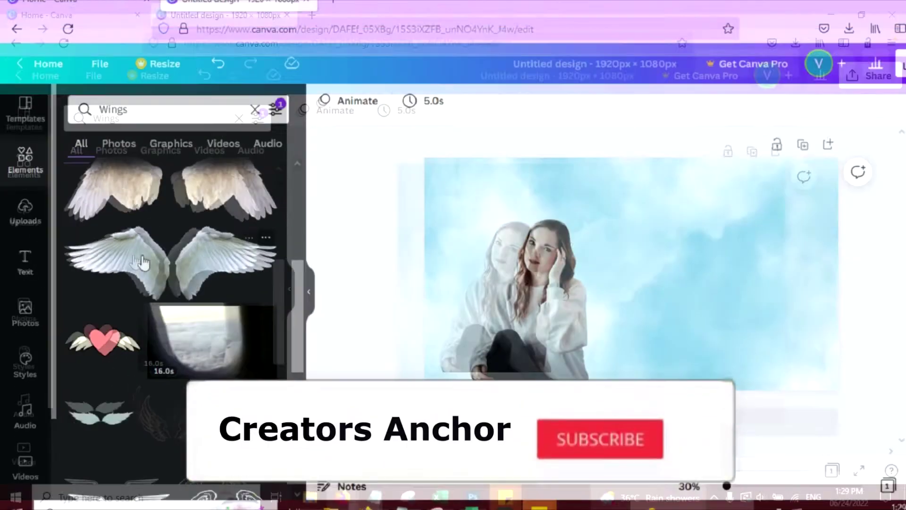
click(131, 273)
drag(737, 276, 662, 288)
Shrink the wings and rotate them nearly level across the woman's shoulders and torso.
drag(688, 345, 568, 281)
drag(476, 255, 526, 269)
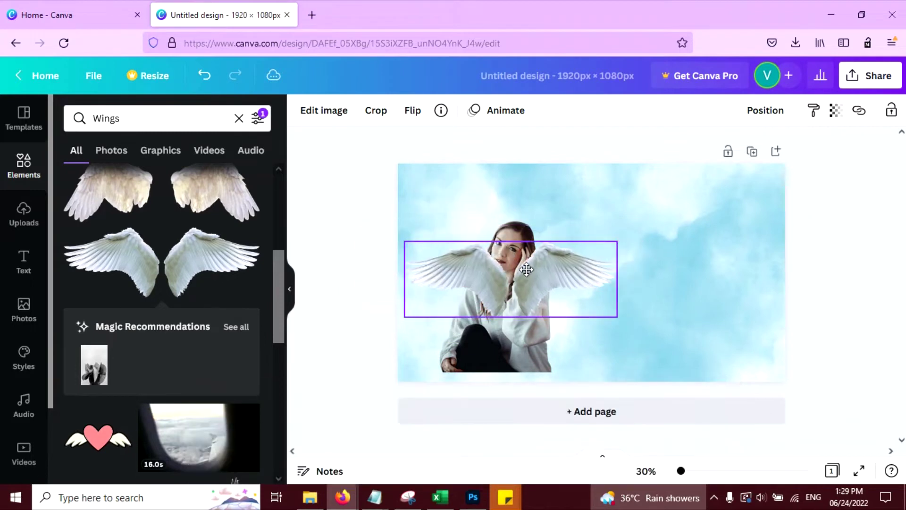
drag(510, 344, 520, 342)
drag(544, 273, 544, 289)
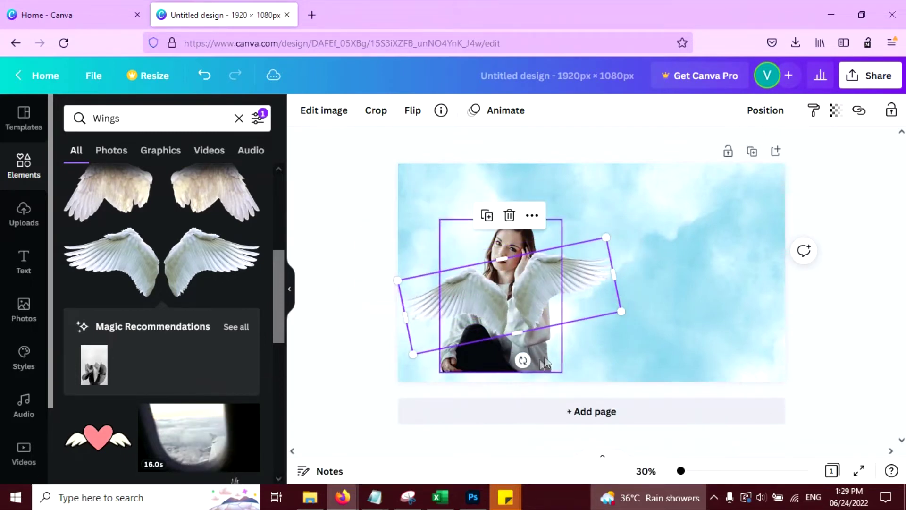
mouse_move(621, 311)
mouse_down()
mouse_move(611, 301)
mouse_move(619, 322)
mouse_up()
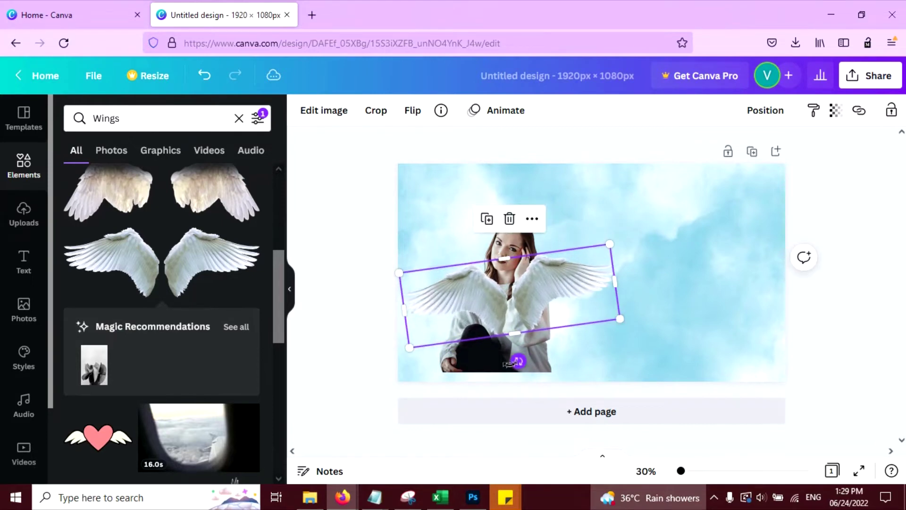
drag(518, 361, 509, 363)
drag(619, 326, 626, 331)
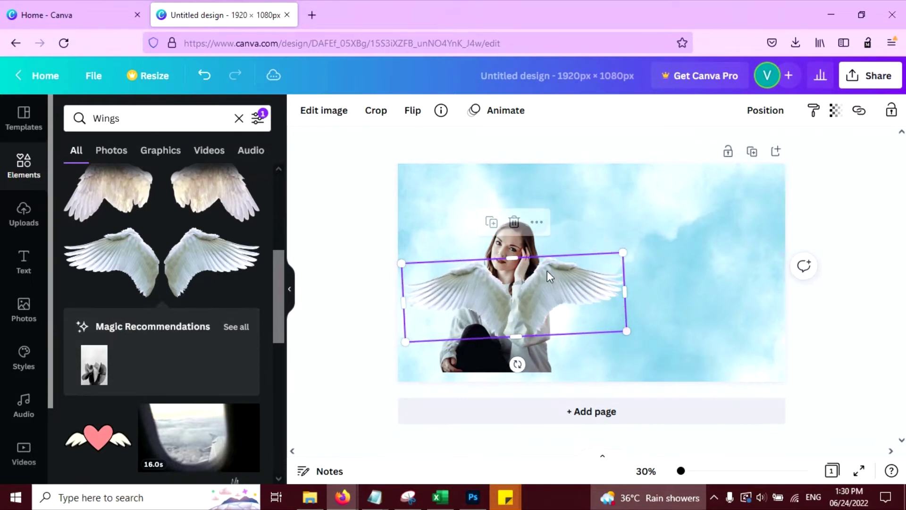
right_click(549, 276)
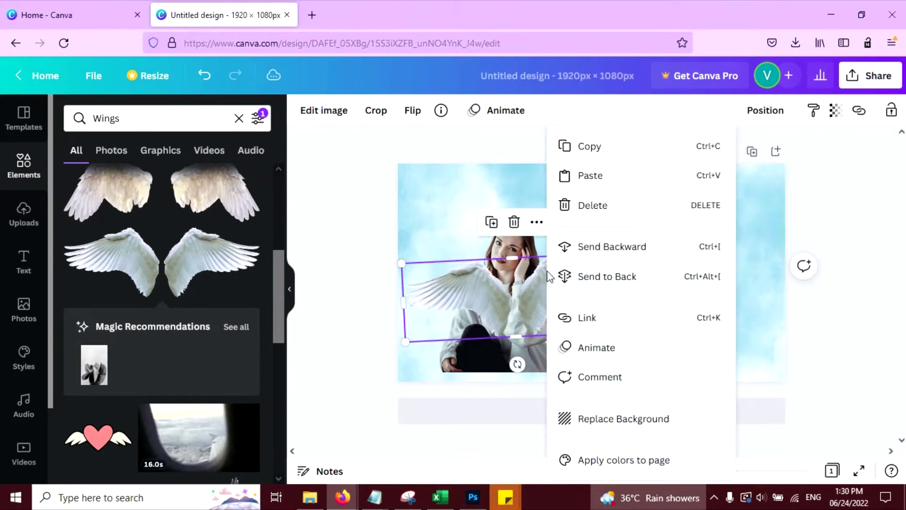
Send the wings one layer backward behind the woman and shift them down.
click(608, 250)
mouse_move(605, 295)
mouse_down()
mouse_move(593, 291)
mouse_move(599, 304)
mouse_up()
drag(613, 343, 627, 346)
mouse_move(603, 310)
mouse_down()
mouse_move(604, 323)
mouse_move(602, 310)
mouse_up()
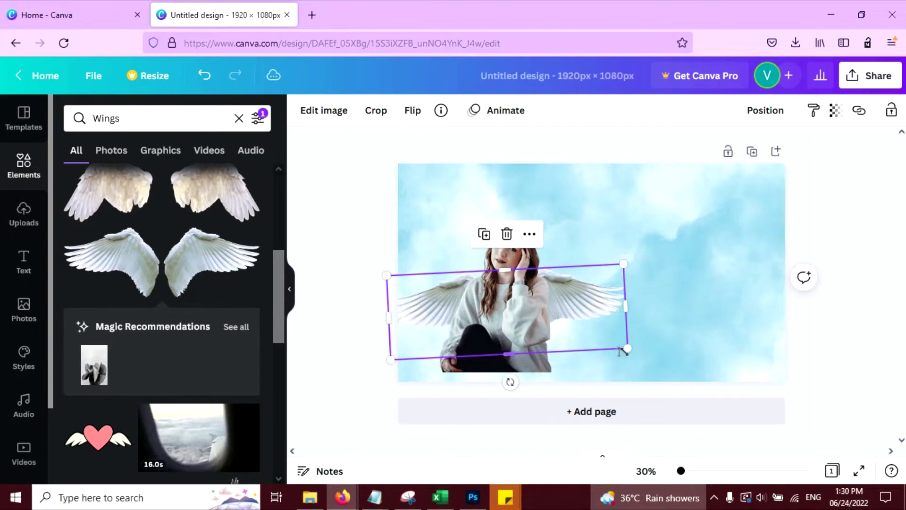
Enlarge the wings so they spread on both sides and centre them behind her.
drag(624, 349, 642, 355)
drag(602, 316, 603, 313)
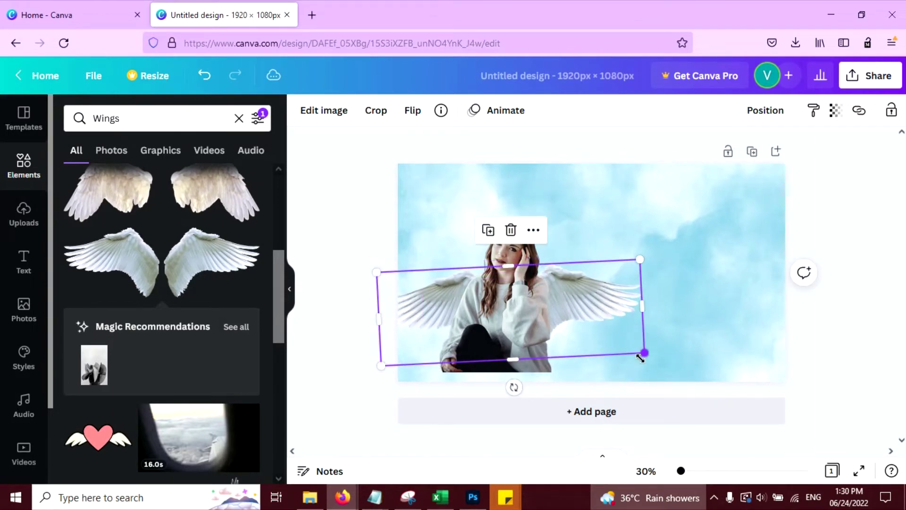
drag(640, 353, 681, 366)
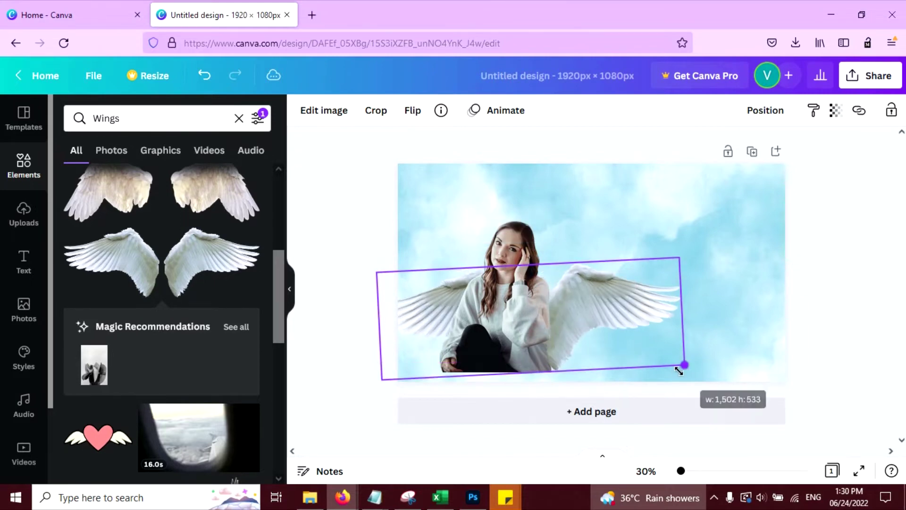
drag(620, 316, 597, 320)
drag(665, 359, 645, 350)
drag(596, 306, 596, 299)
Select the woman and wings together and move them down onto the bottom edge.
click(669, 196)
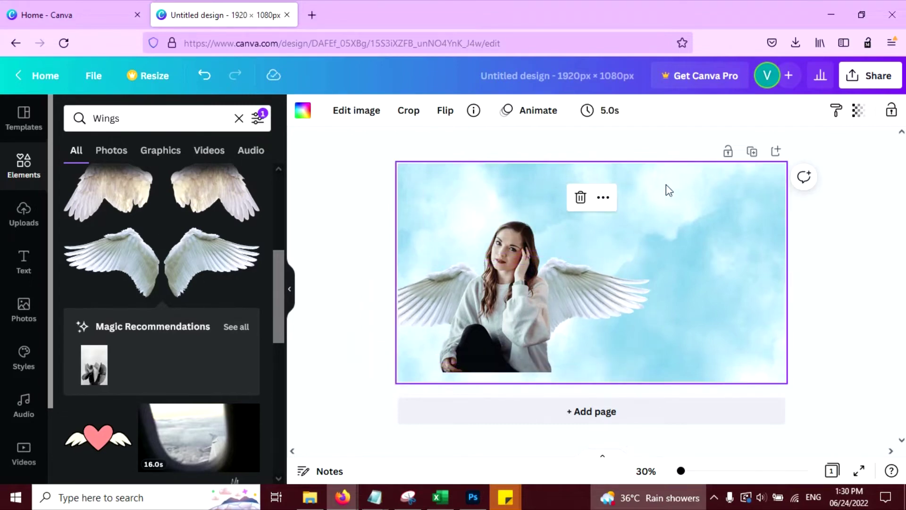
click(554, 319)
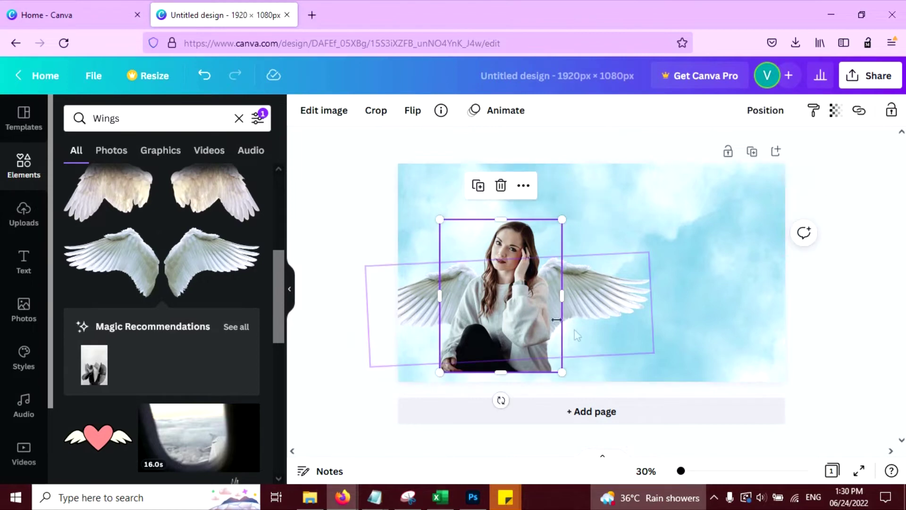
shift+click(598, 299)
drag(599, 299, 615, 325)
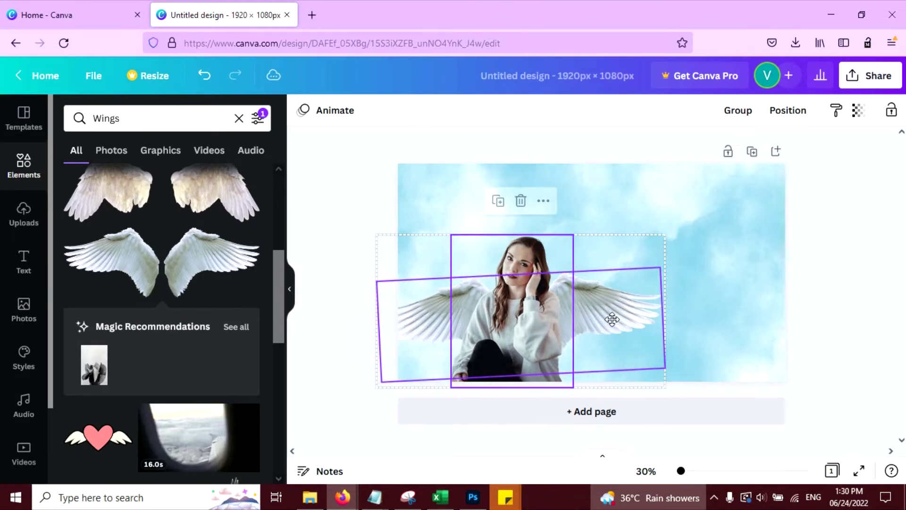
click(717, 201)
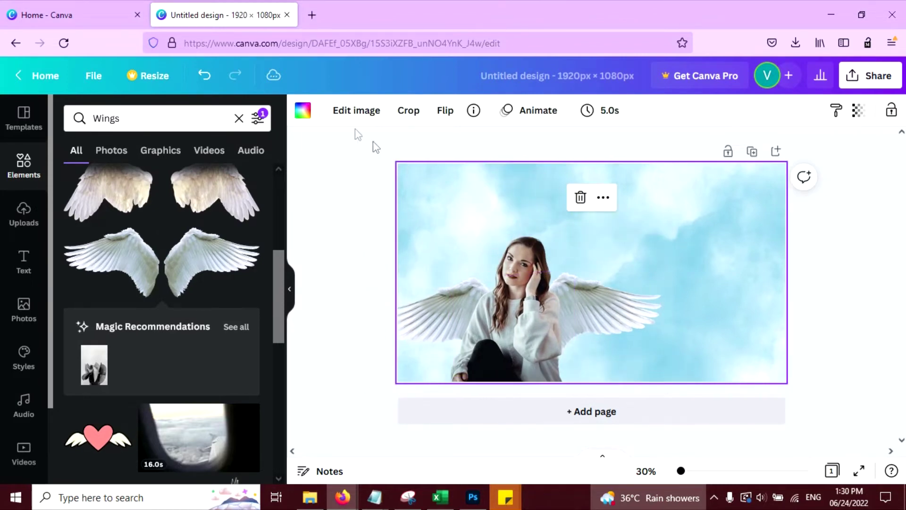
Set the cloud background's brightness to -73 and contrast to 40.
click(347, 112)
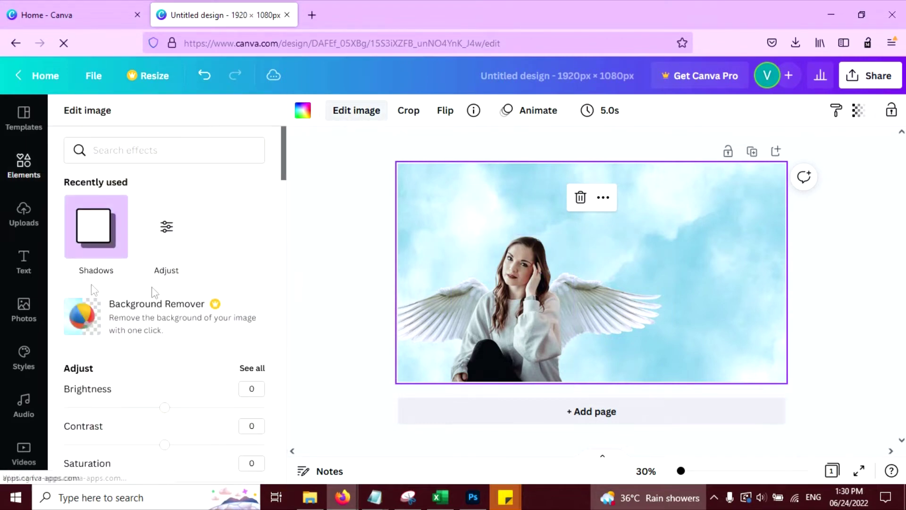
scroll(97, 317, down, 2)
drag(162, 321, 96, 325)
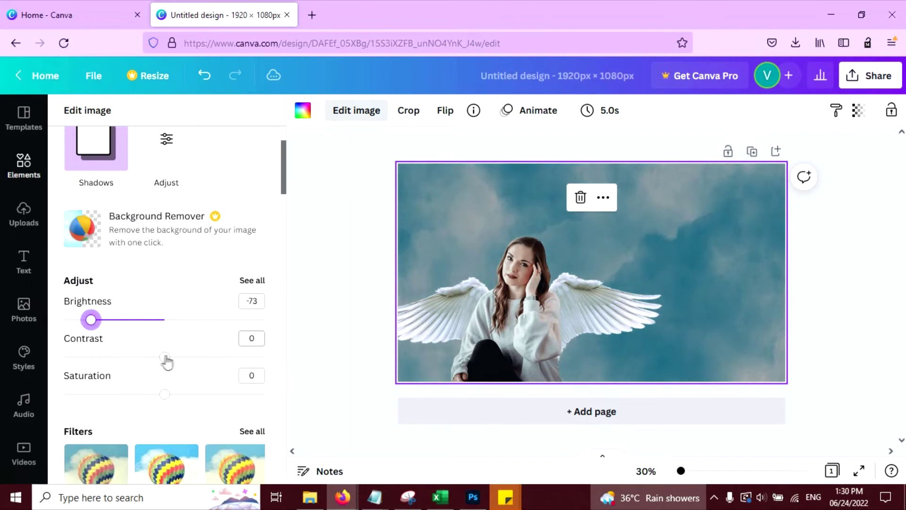
drag(165, 358, 205, 357)
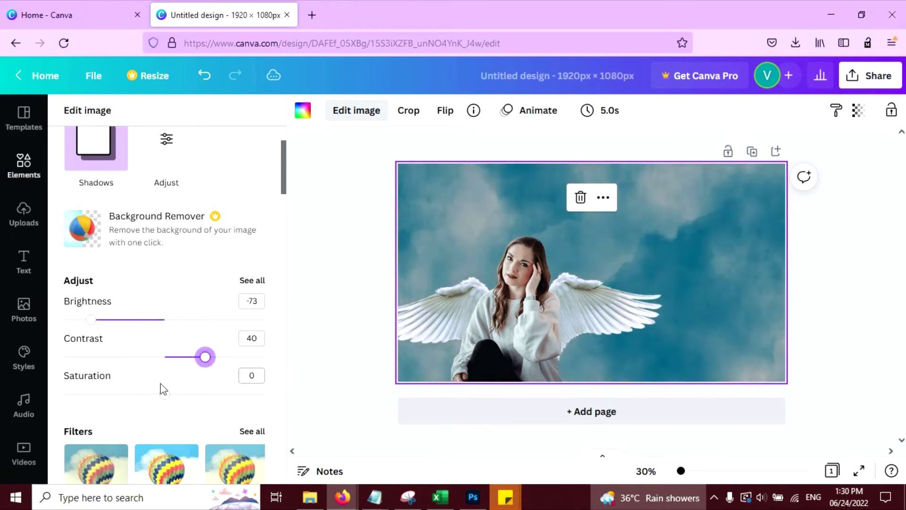
Add a vignette of 73 to the cloud background.
click(253, 281)
scroll(118, 317, down, 5)
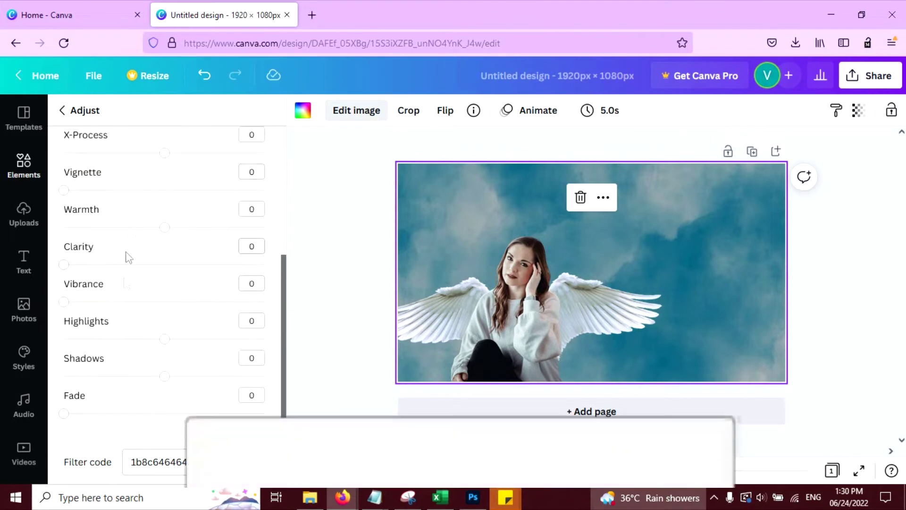
scroll(132, 349, up, 5)
scroll(140, 365, down, 4)
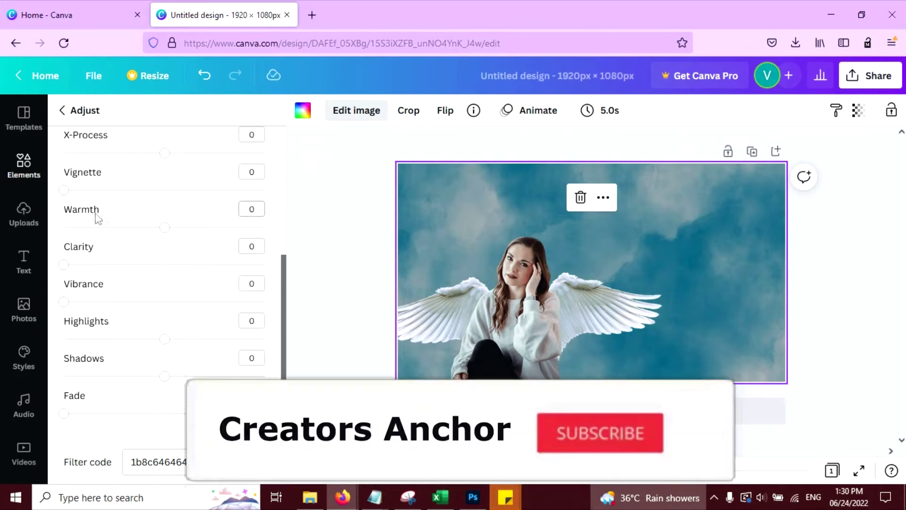
drag(64, 190, 210, 190)
click(338, 204)
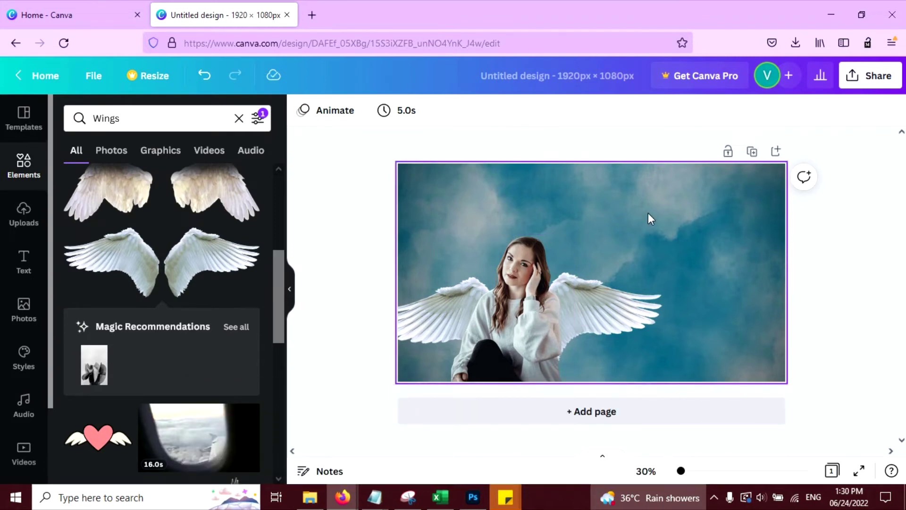
click(647, 214)
click(343, 189)
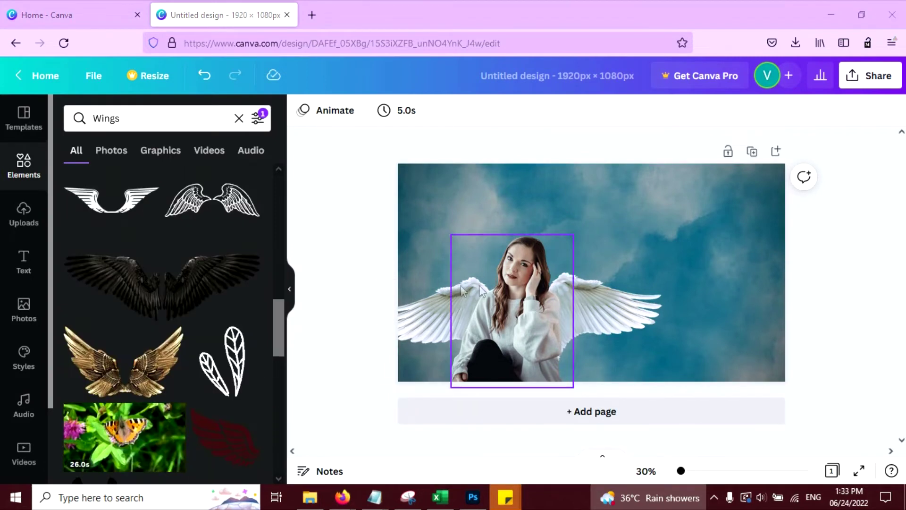
click(430, 333)
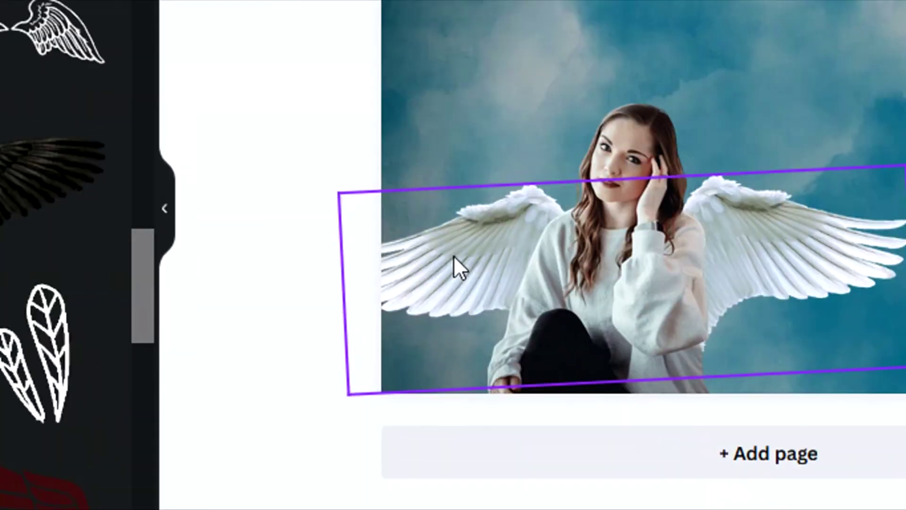
click(437, 333)
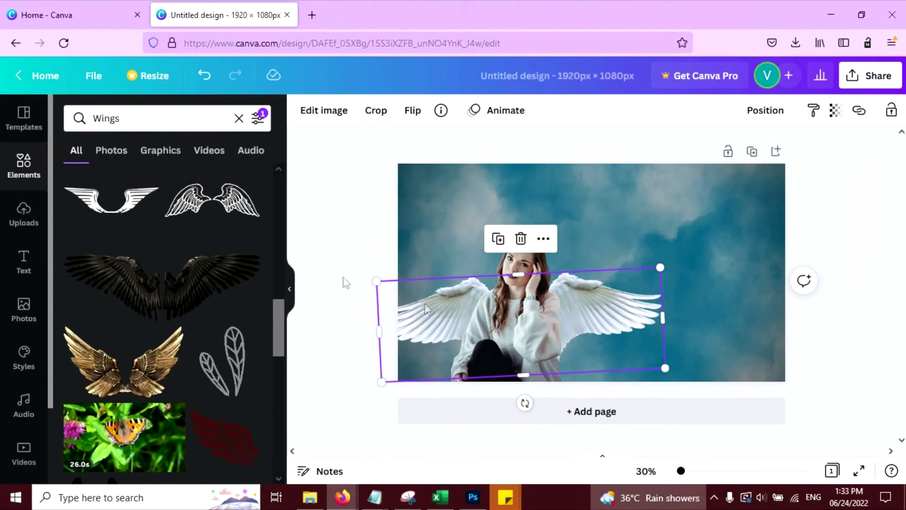
Apply a drop shadow to the wings and set its offset to 2.
click(312, 111)
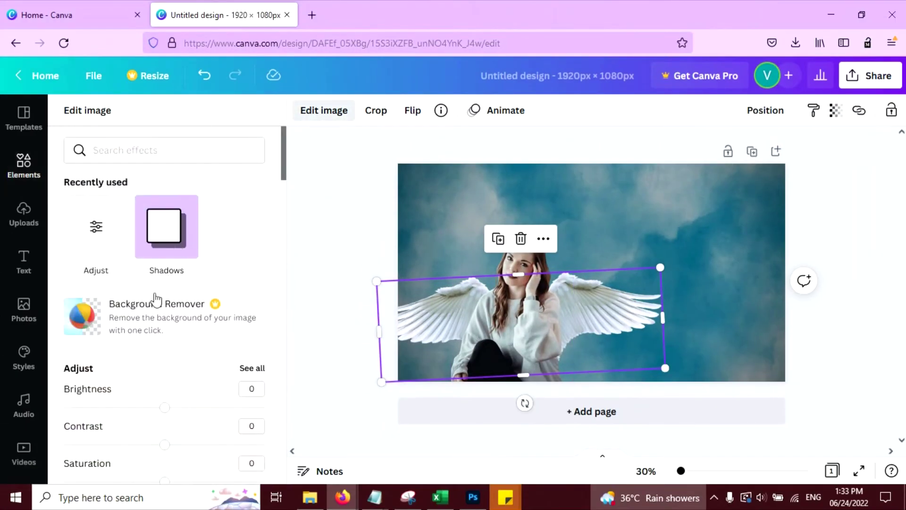
scroll(166, 254, down, 10)
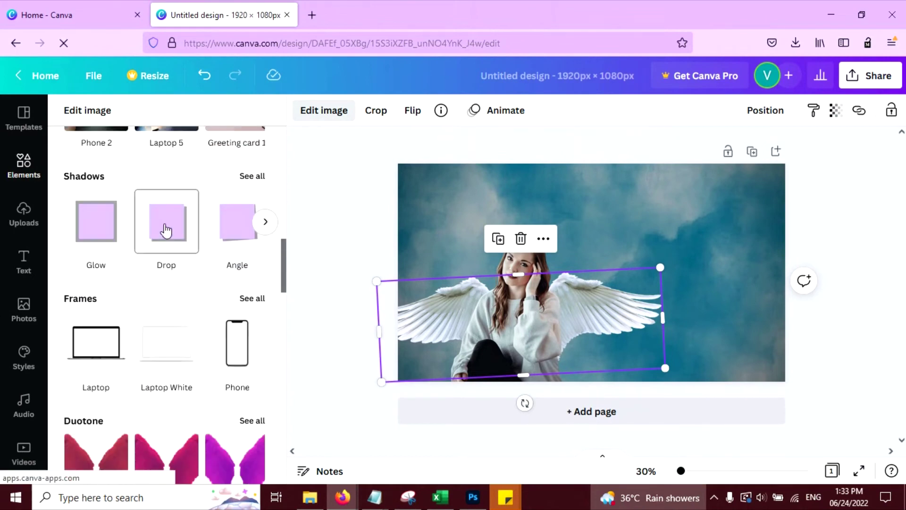
click(166, 230)
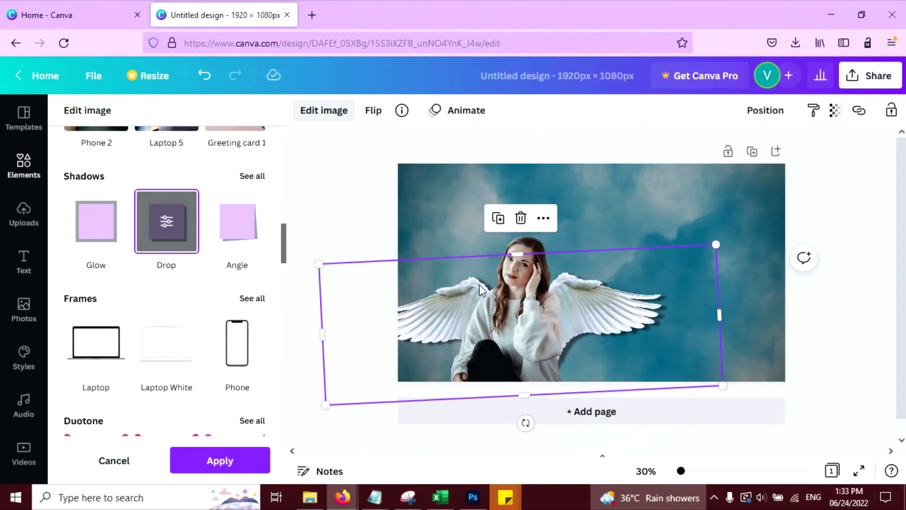
click(166, 233)
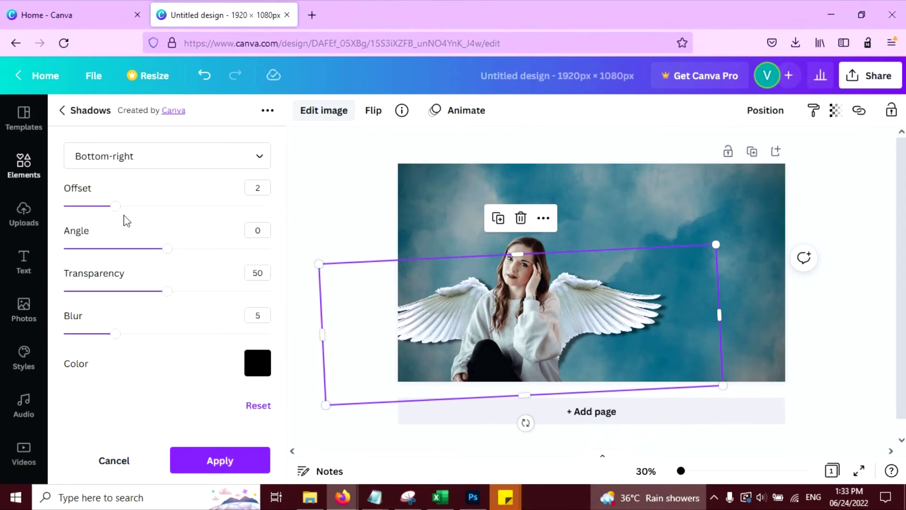
mouse_move(134, 218)
mouse_down()
mouse_move(142, 208)
mouse_move(129, 217)
mouse_up()
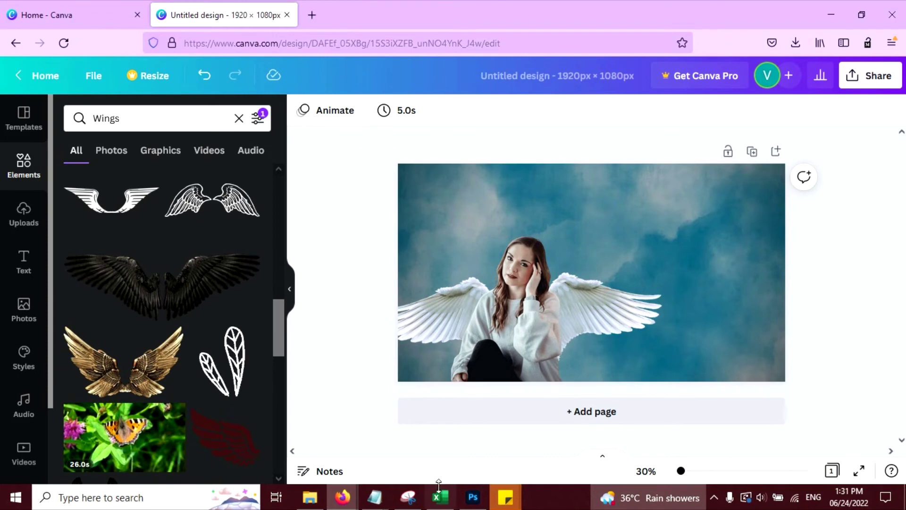